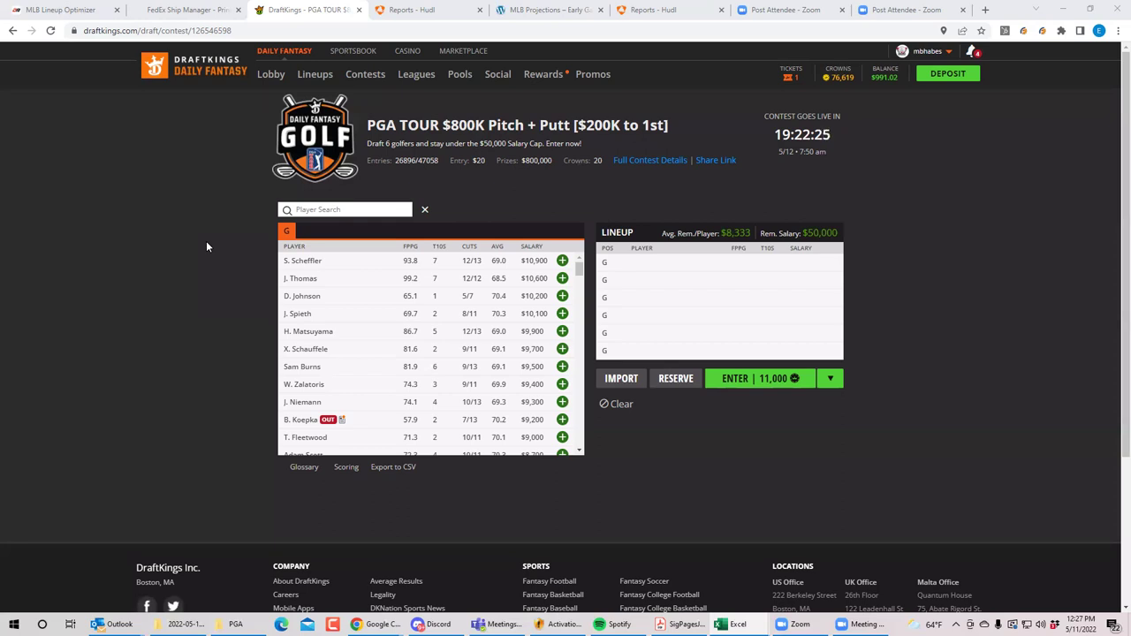
left_click(580, 451)
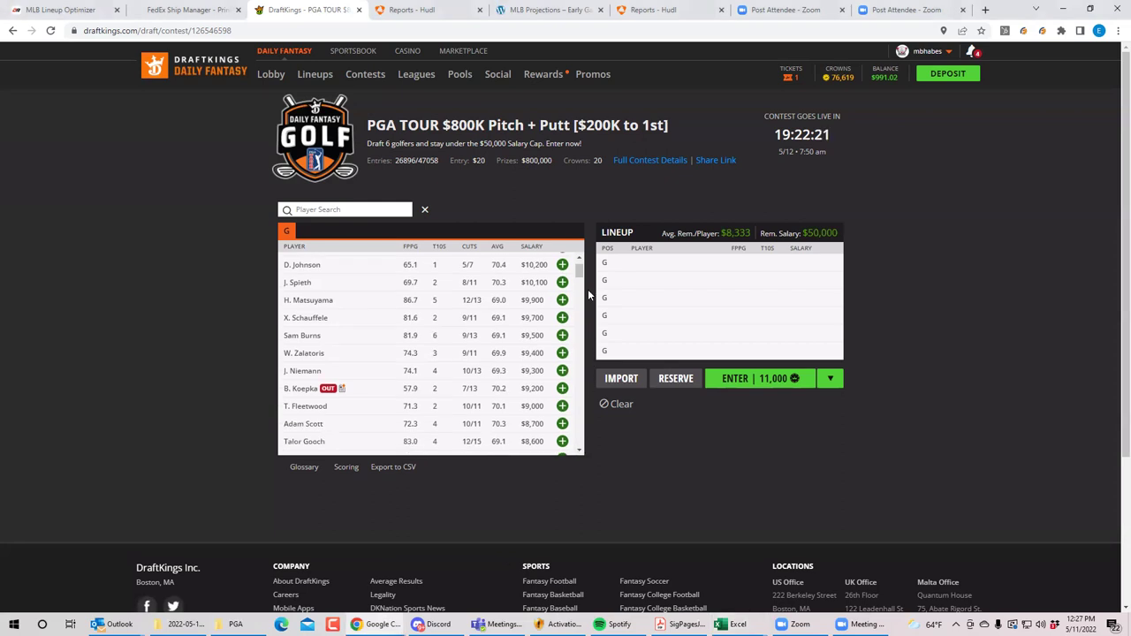
left_click(578, 257)
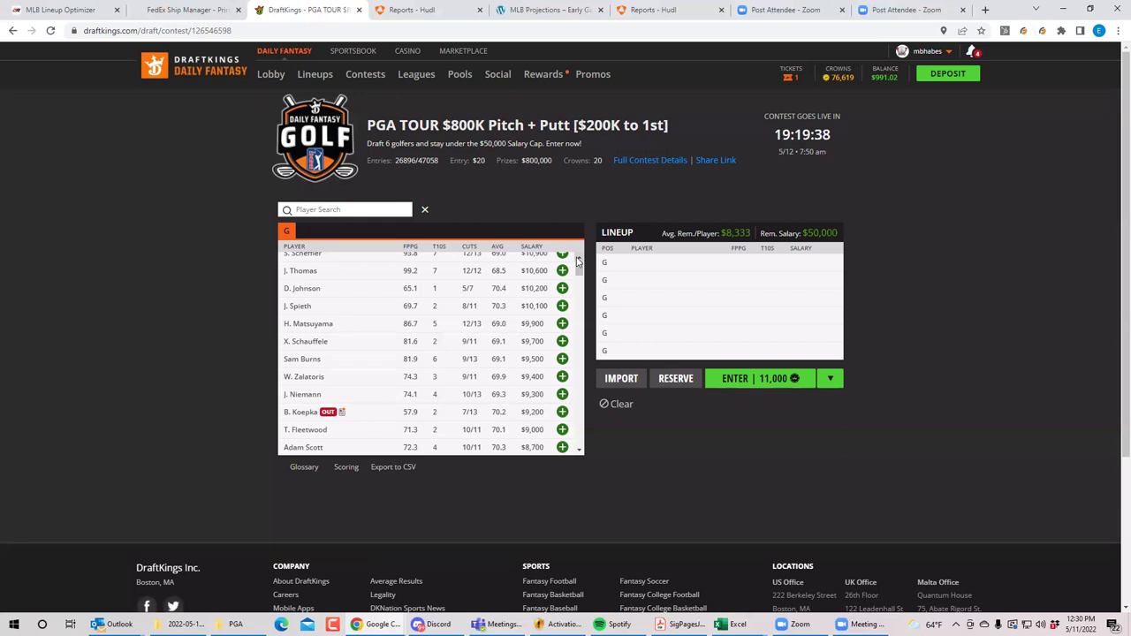
Scroll the golfer list down to the mid-priced players, J. Niemann through S. Power.
left_click(580, 453)
left_click(580, 452)
left_click(579, 452)
left_click(580, 452)
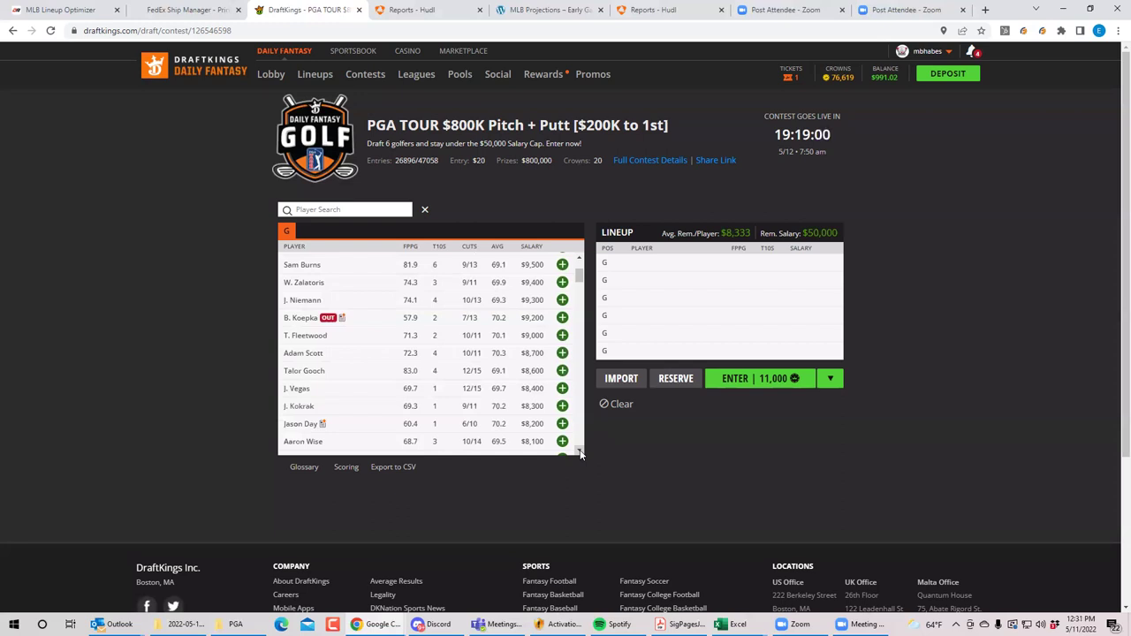
left_click(579, 451)
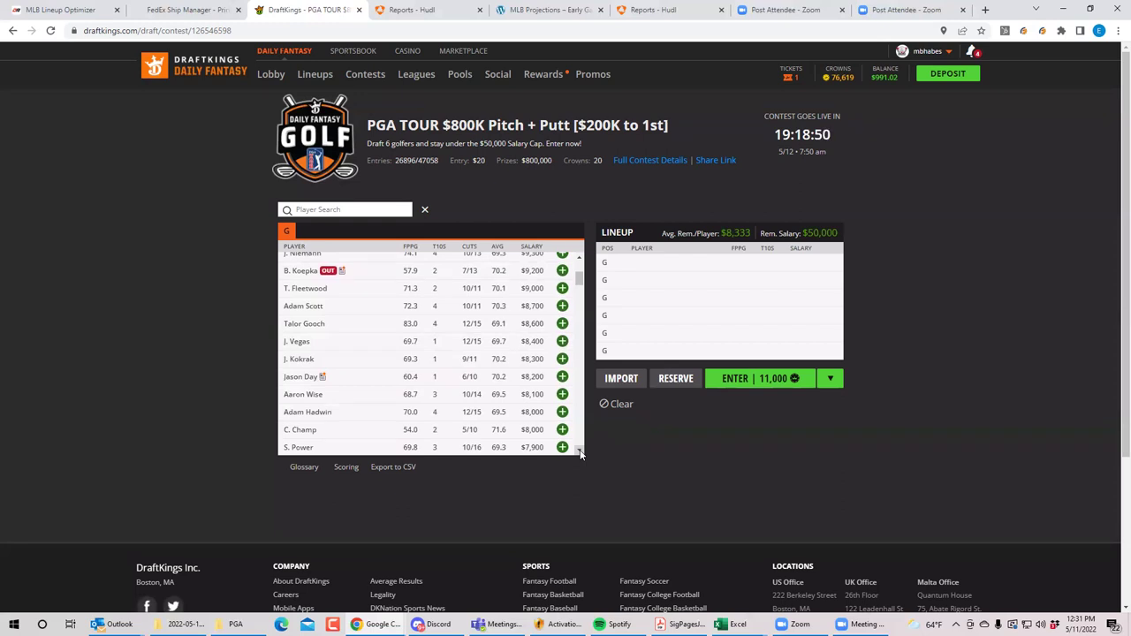
left_click(300, 343)
left_click(483, 262)
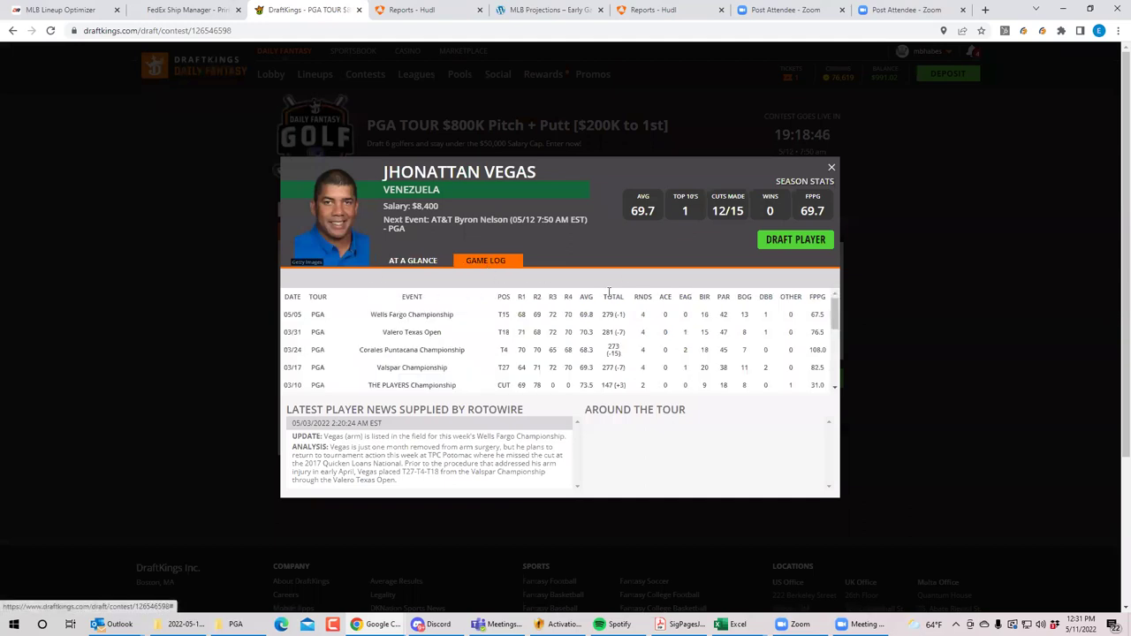
left_click(831, 168)
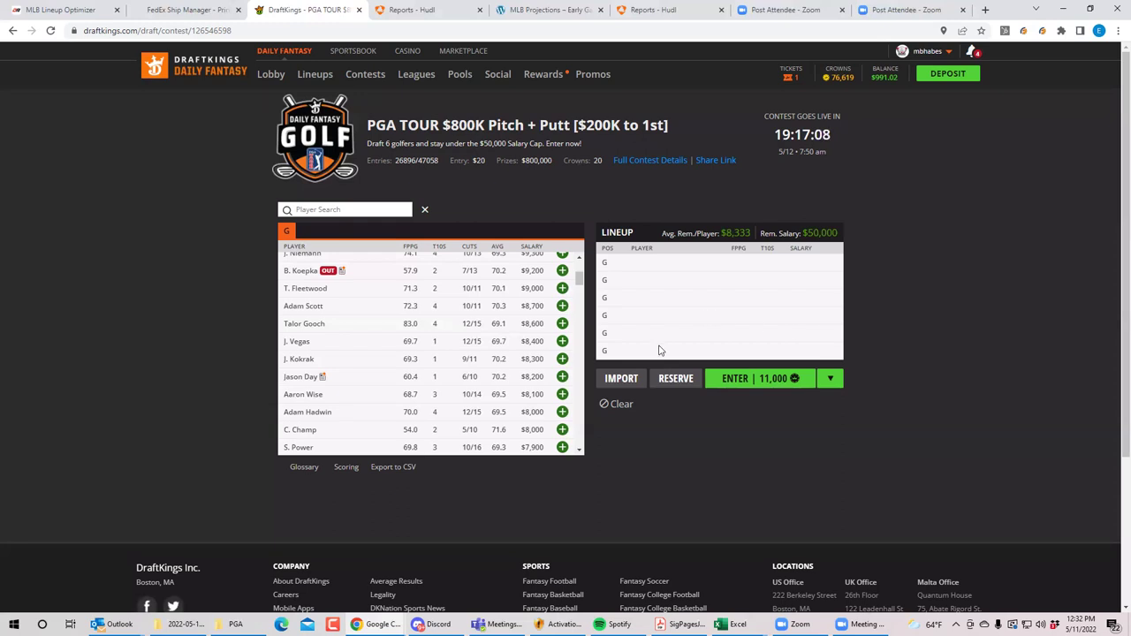
Scroll further down to the $7,900–$7,600 golfers, S. Power through S. Munoz.
left_click(580, 450)
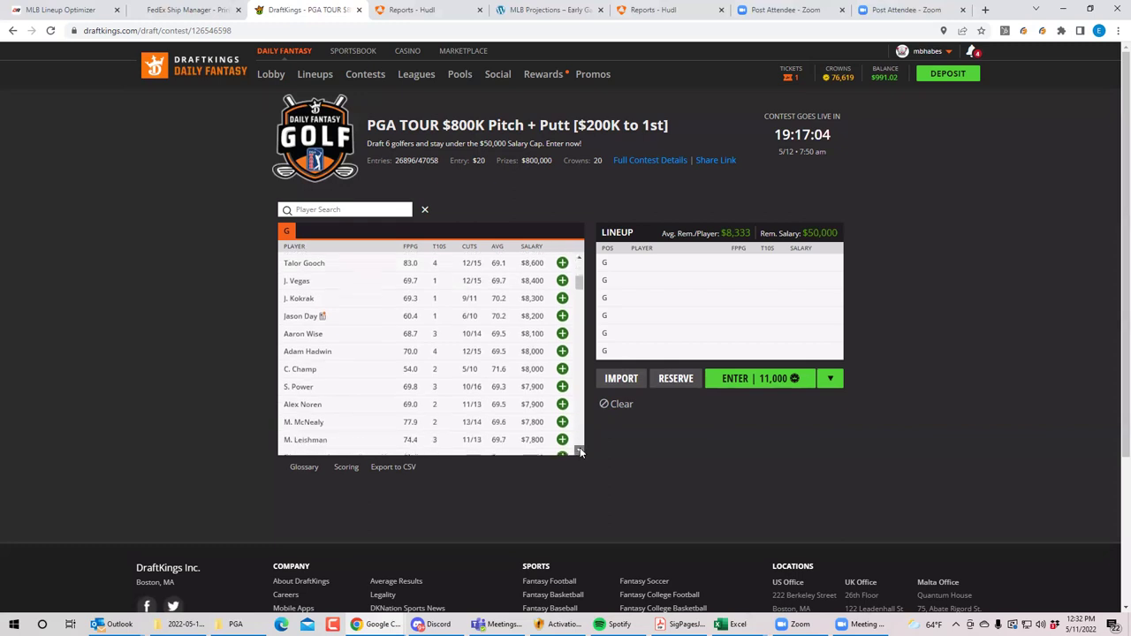
left_click_drag(580, 448, 580, 449)
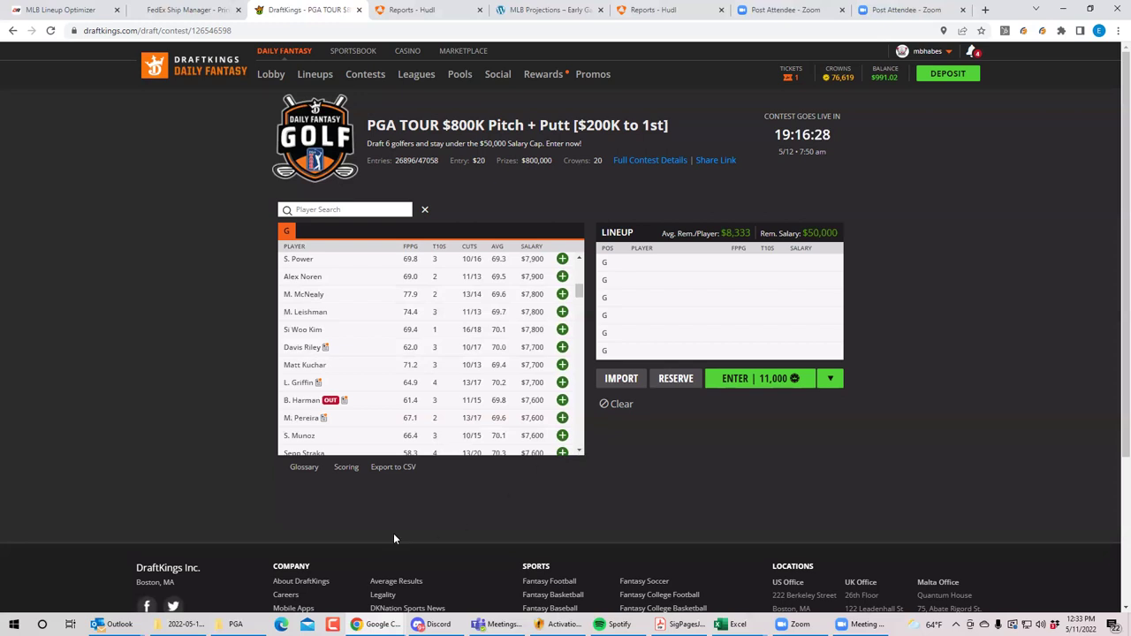
View Marc Leishman's player card game log, then close the card.
left_click(326, 306)
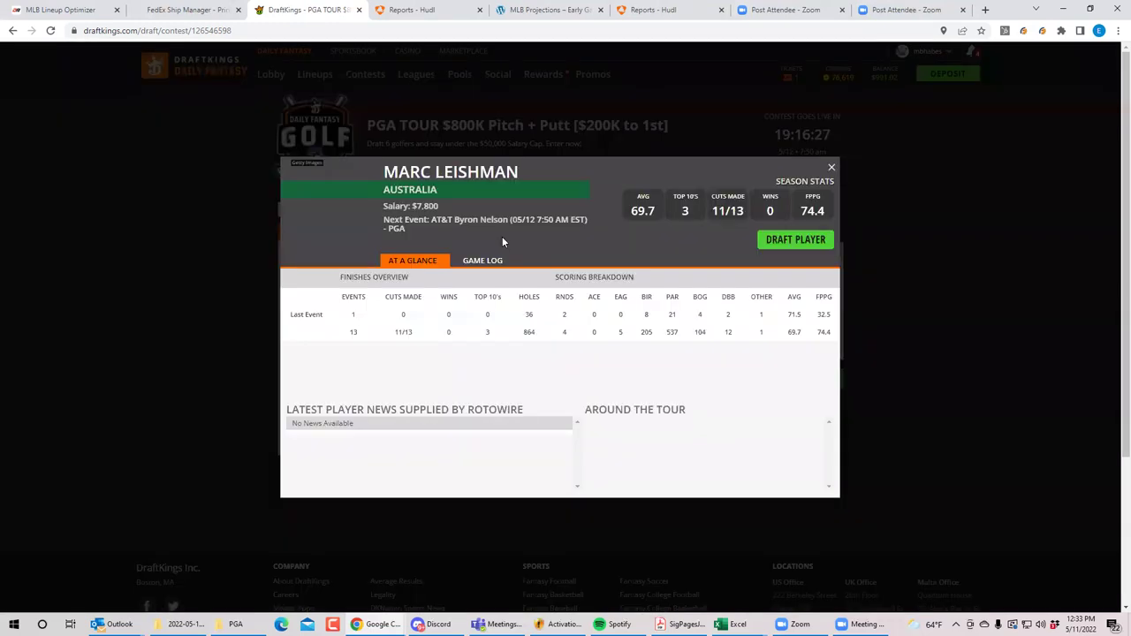
left_click(492, 263)
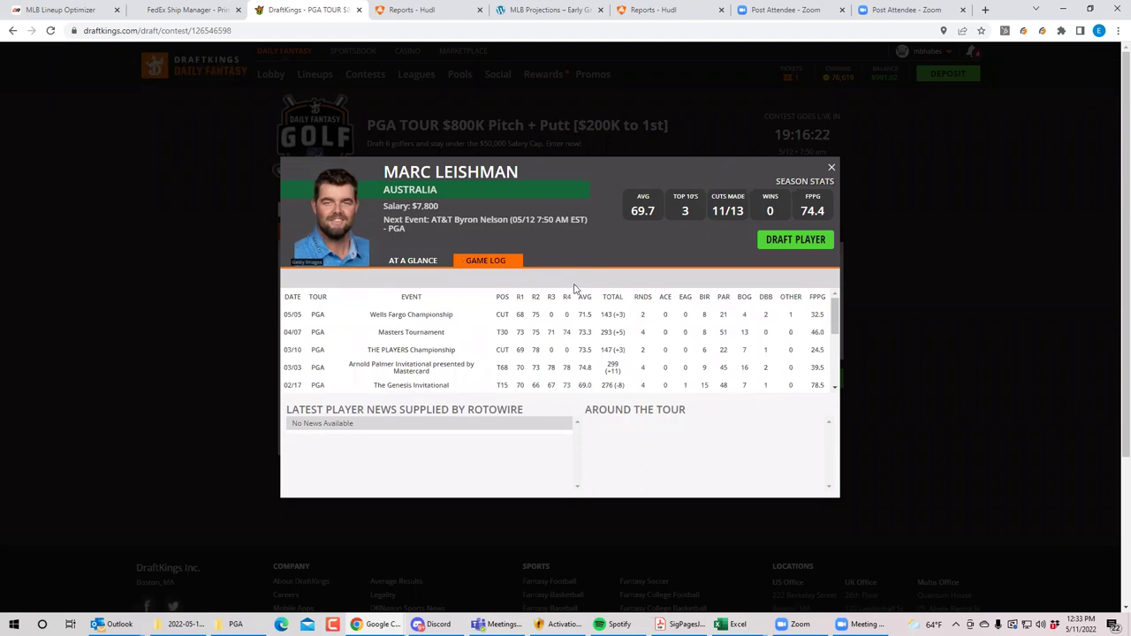
left_click(831, 166)
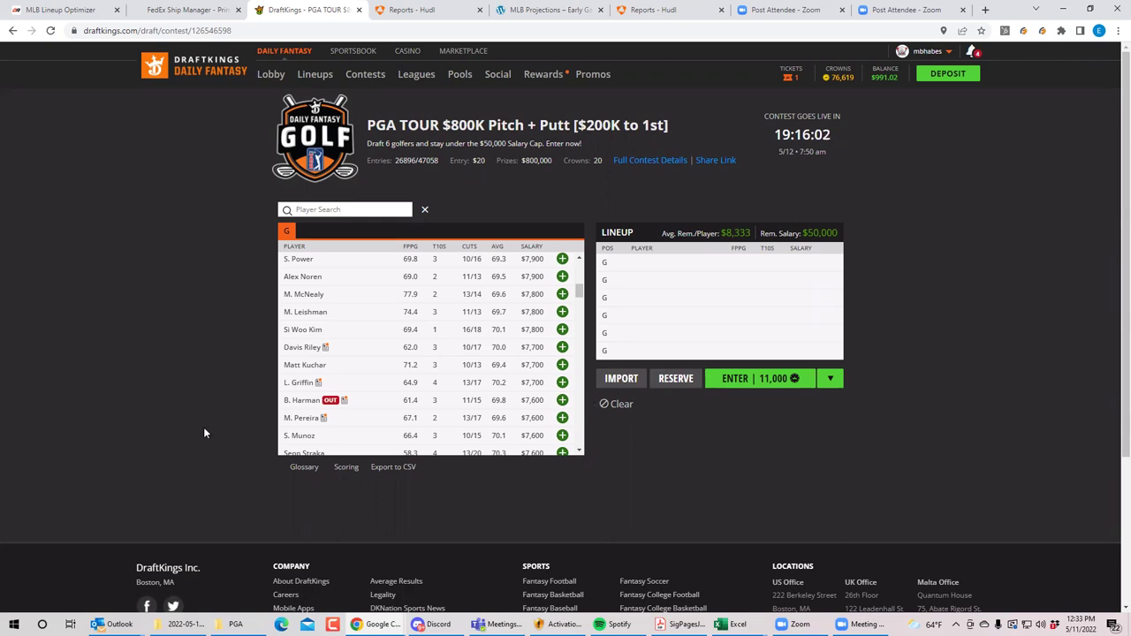
Reopen Leishman's card to review his event-by-event game log again, then close it.
left_click(308, 315)
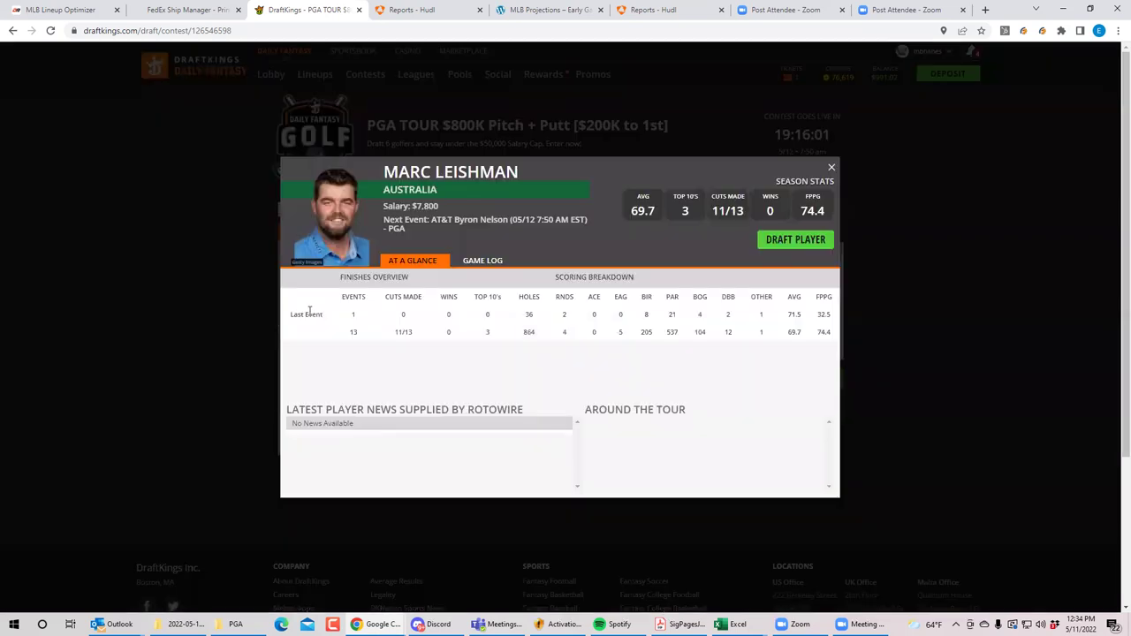
left_click(495, 267)
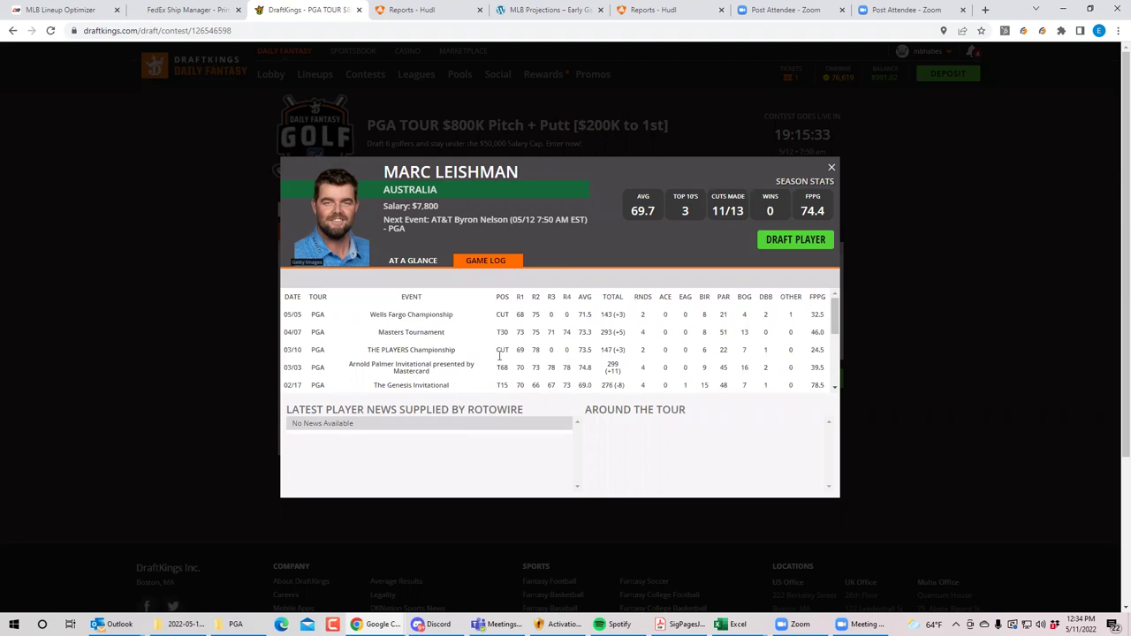
left_click(832, 167)
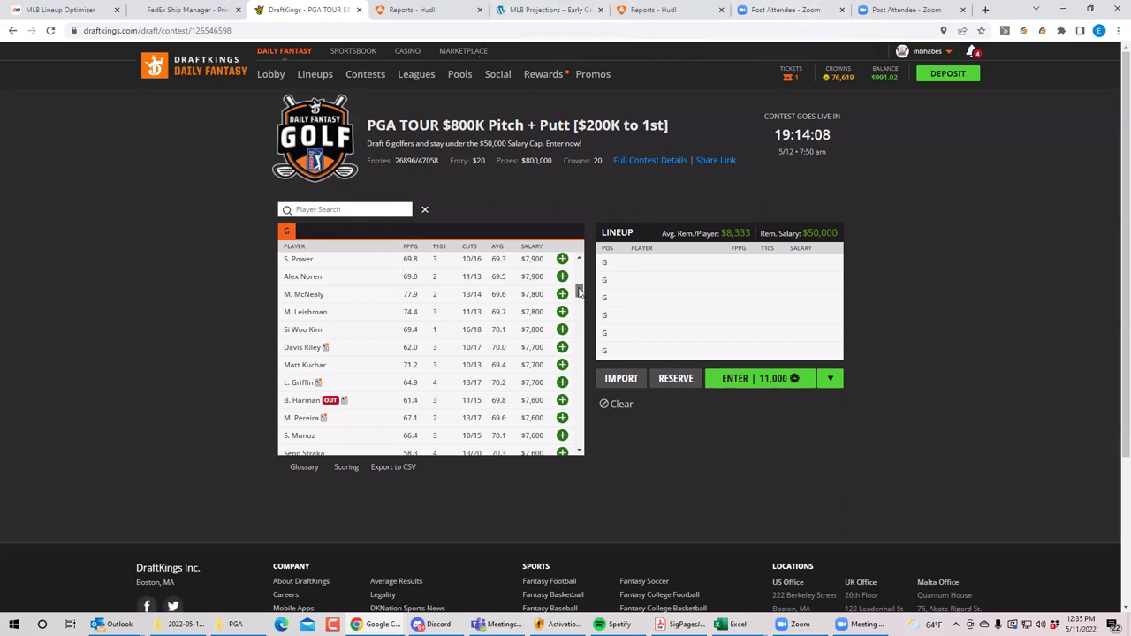
scroll(565, 300, "up", 3)
left_click(562, 260)
left_click(561, 261)
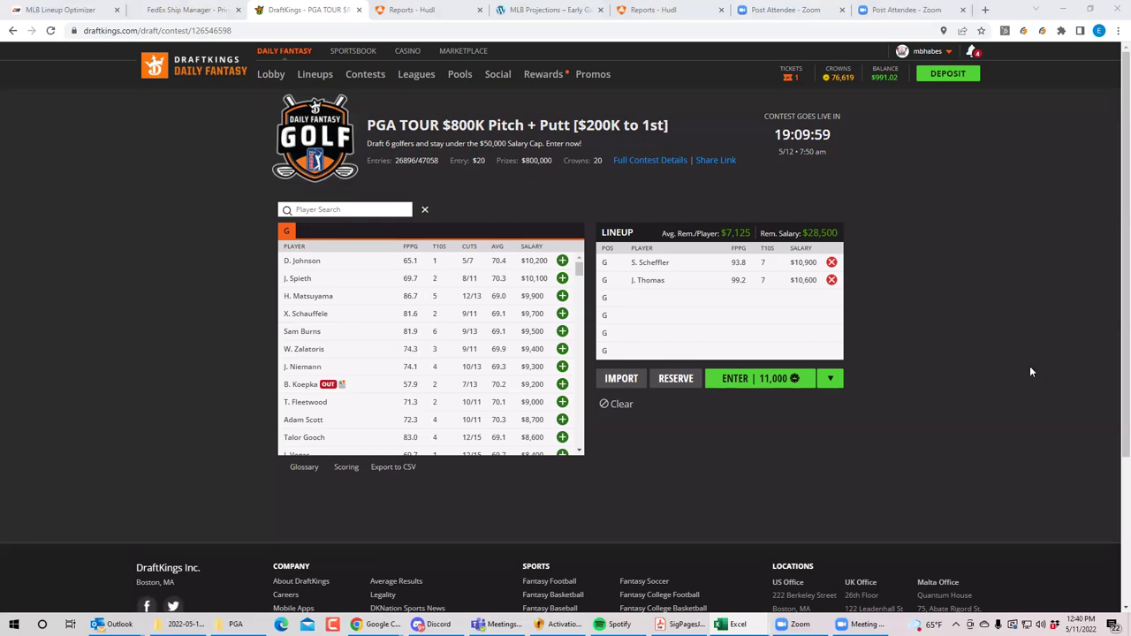
Search for 'cree' and add J. Creel ($6,000) as the third golfer.
left_click(328, 209)
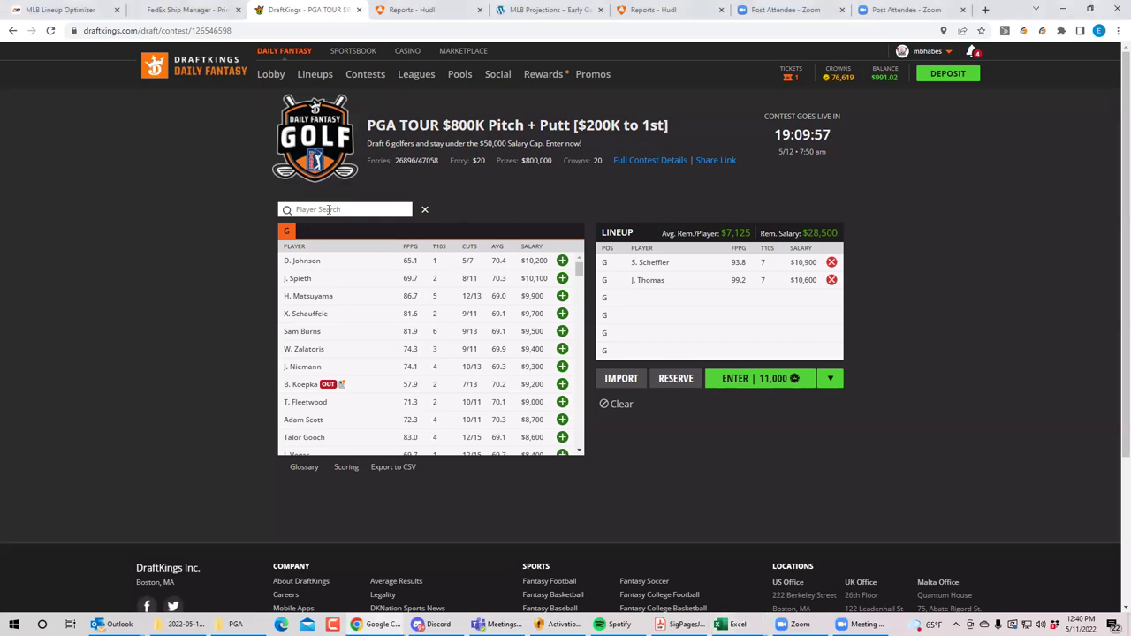
type("cree")
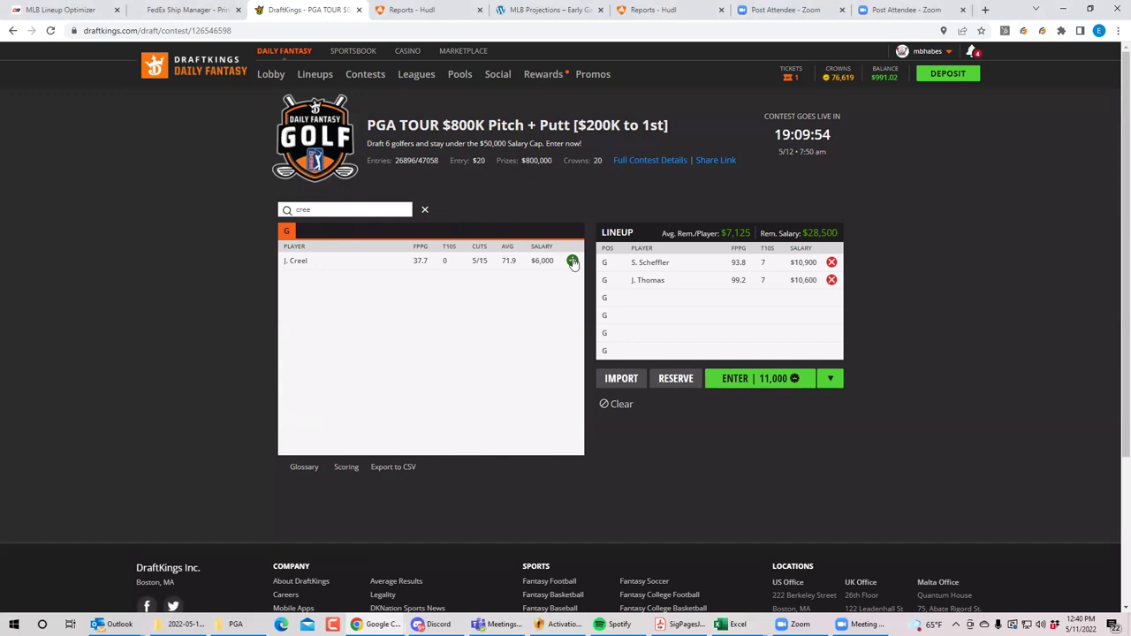
left_click(573, 262)
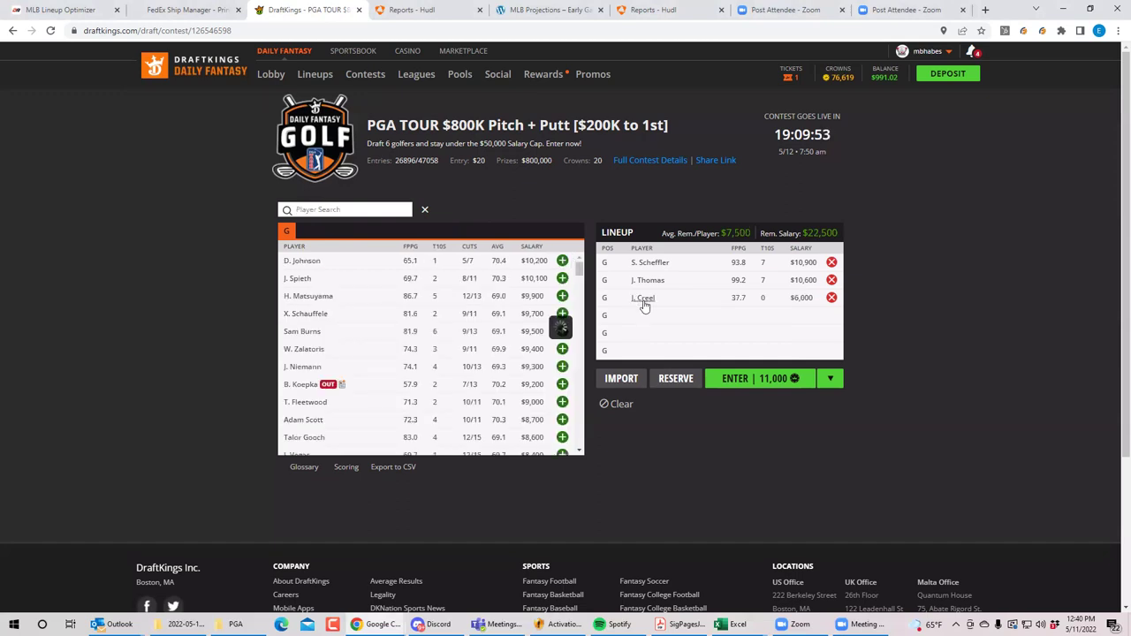
left_click(644, 300)
left_click(485, 262)
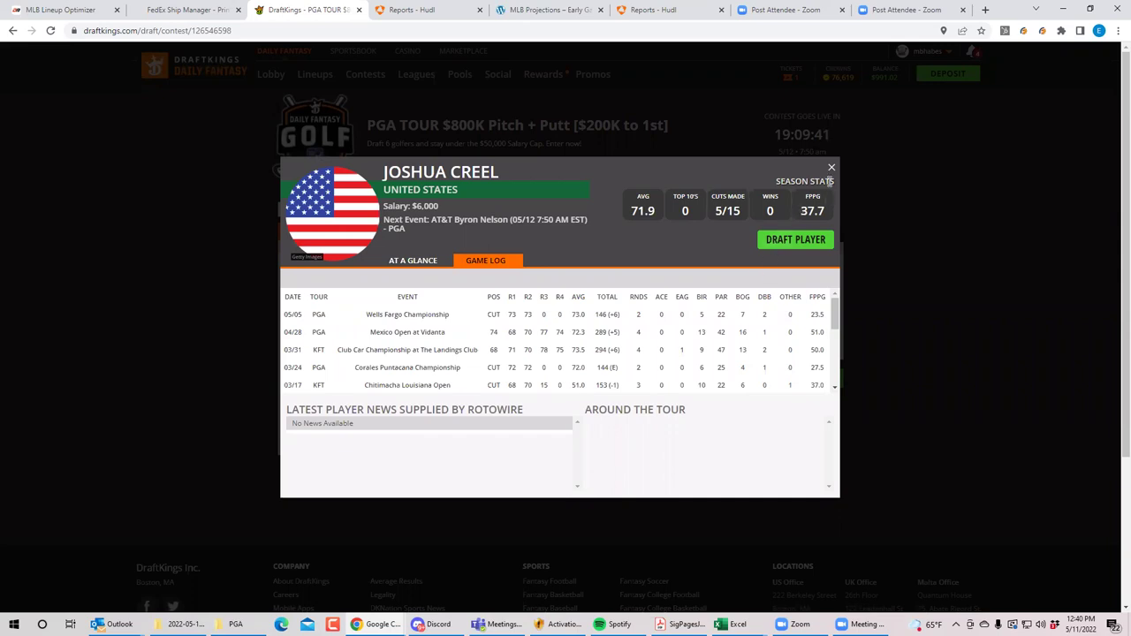
left_click(832, 169)
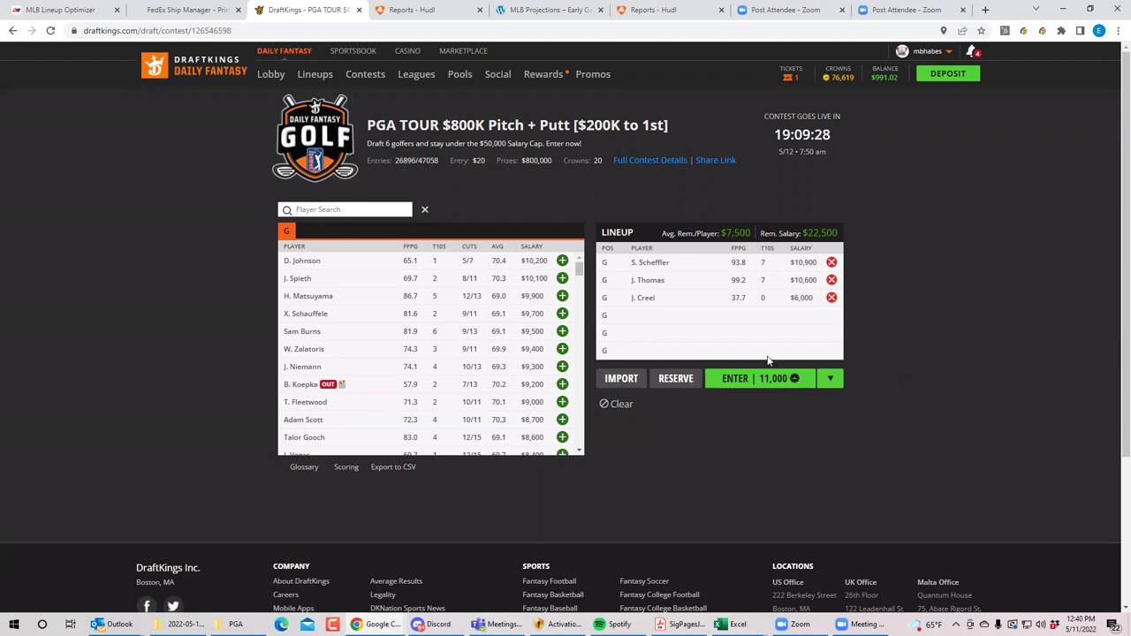
Search 'skin' to show D. Skinns ($6,100) and review his player card game log.
type("skin")
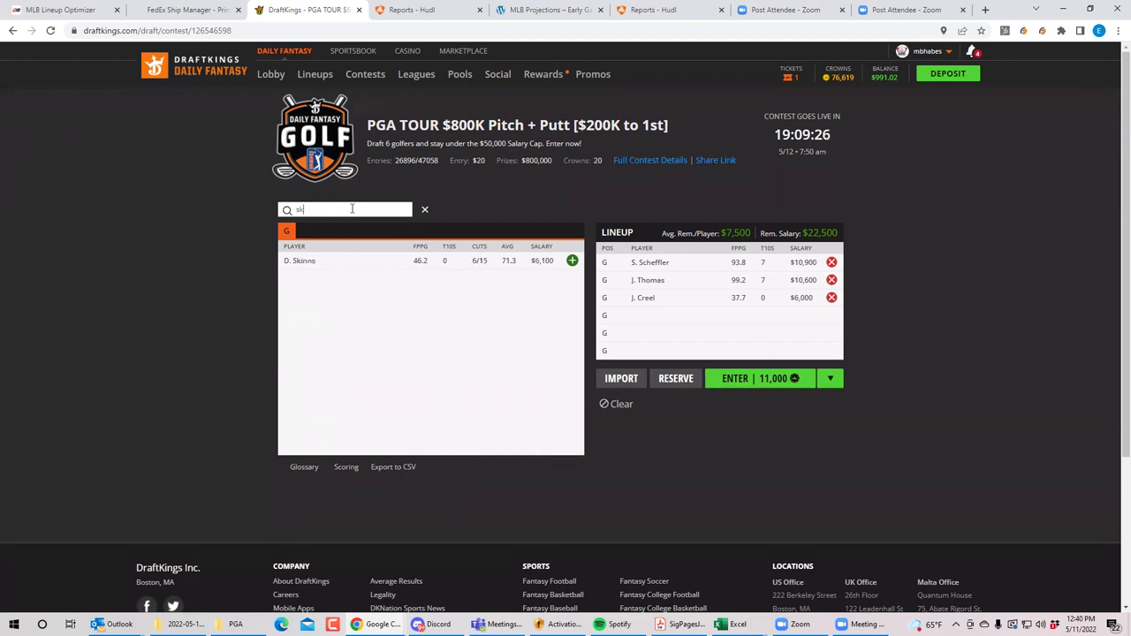
left_click(297, 261)
left_click(471, 262)
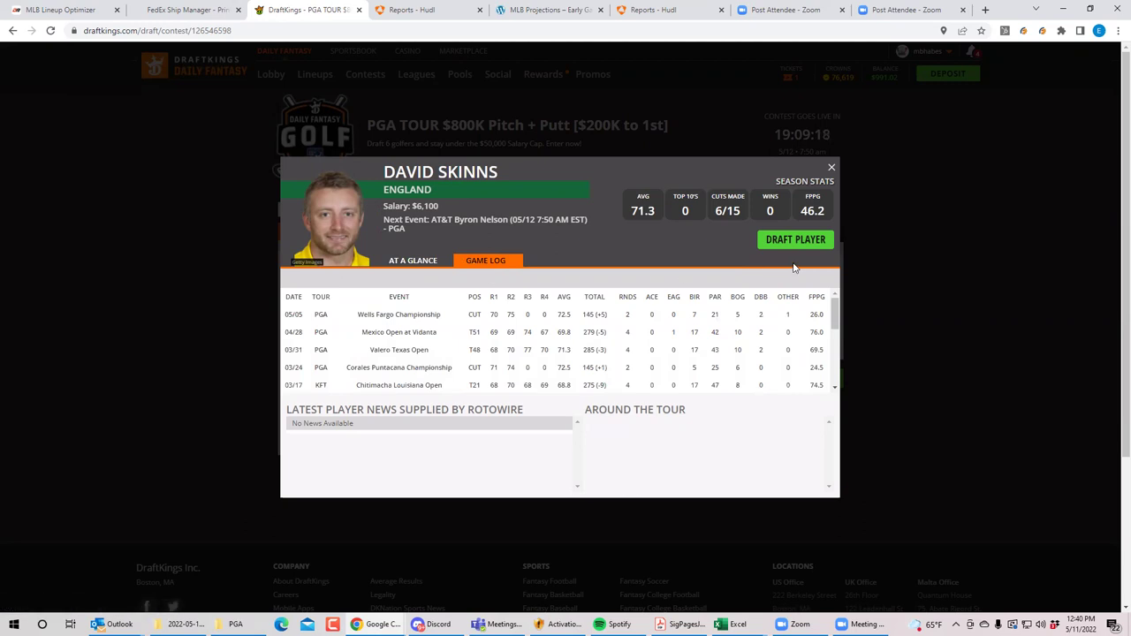
left_click(831, 168)
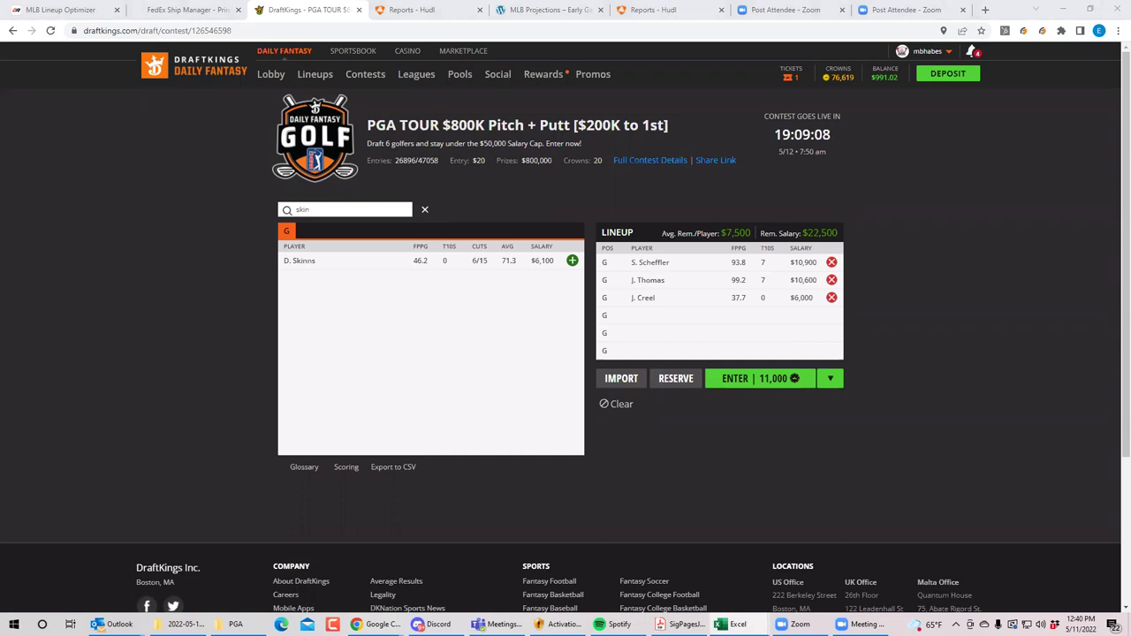
Remove Creel, Thomas and Scheffler from the lineup and clear the player search.
left_click(832, 298)
left_click(831, 280)
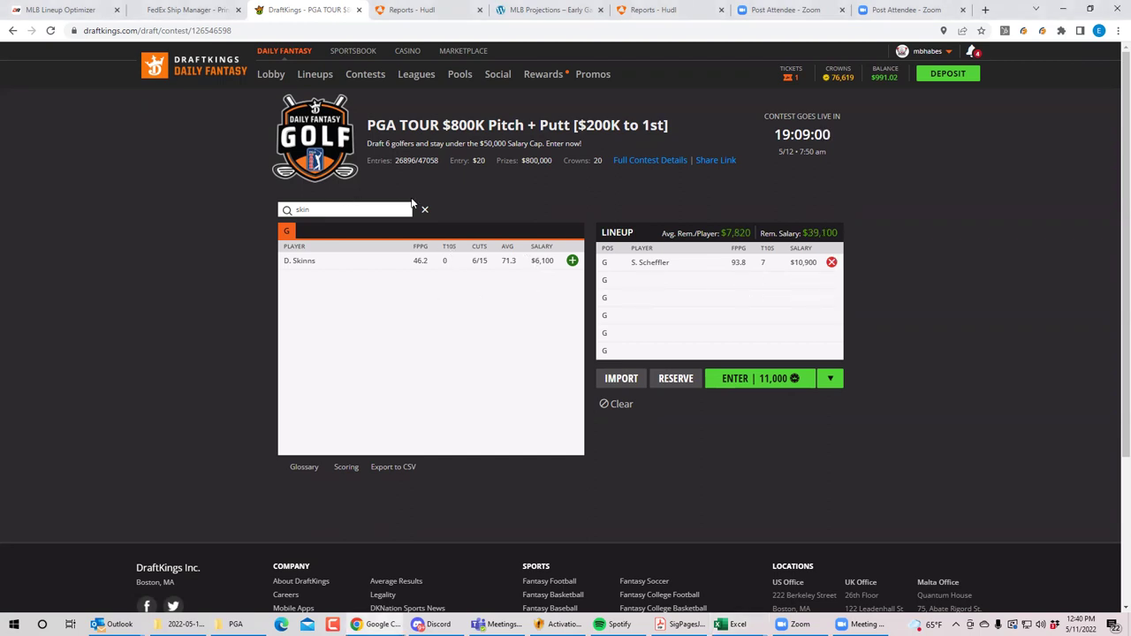
left_click(424, 210)
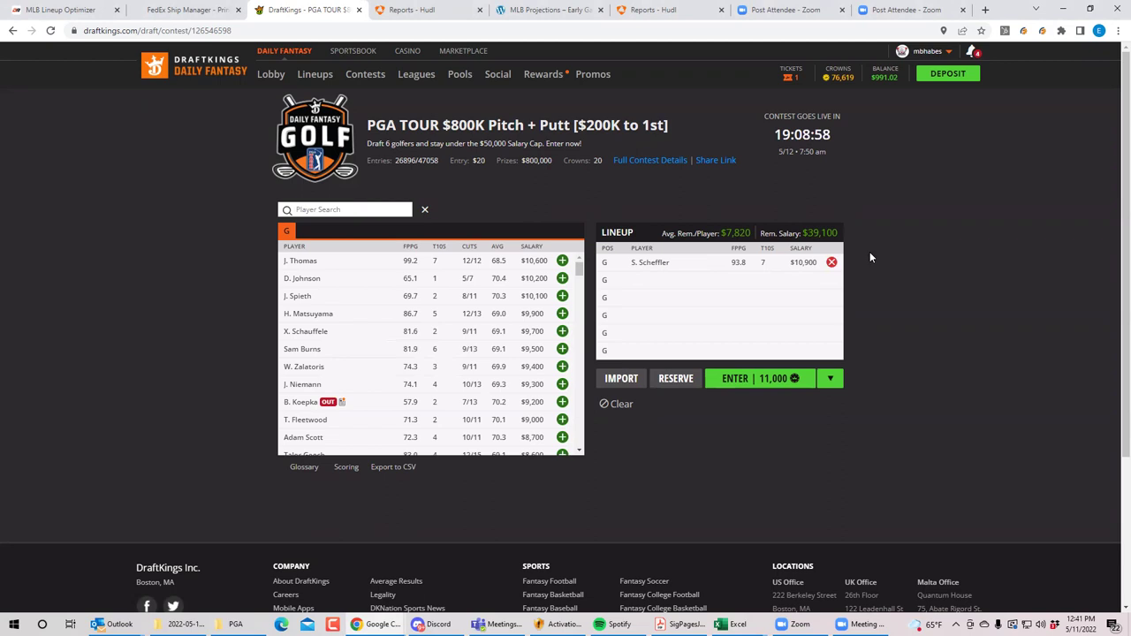
left_click(831, 263)
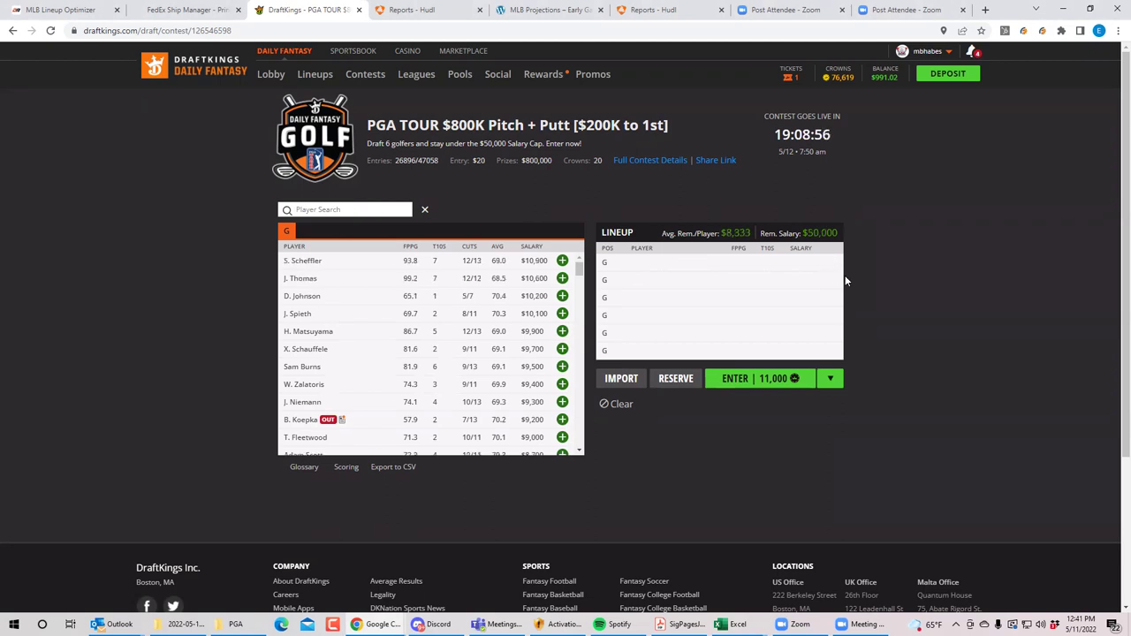